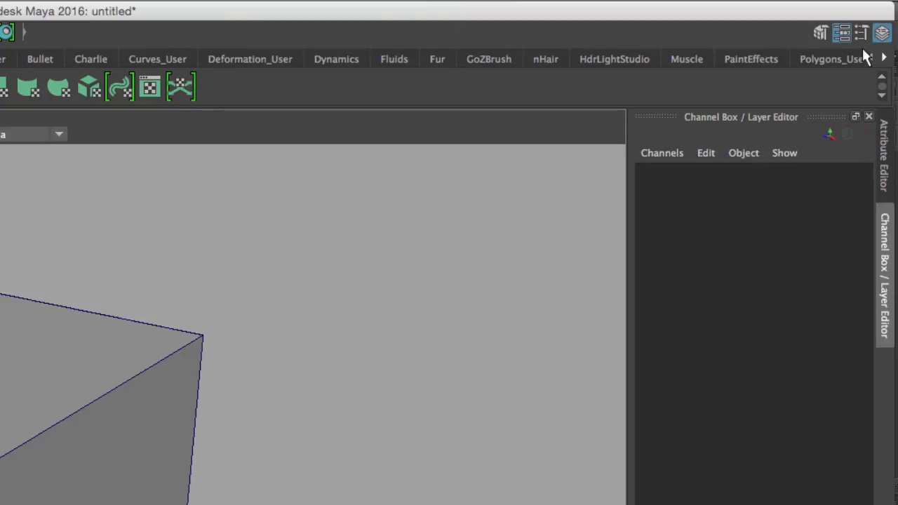
Switch the right-hand panel from the Attribute Editor back to the Channel Box / Layer Editor showing layer1.
left_click(884, 35)
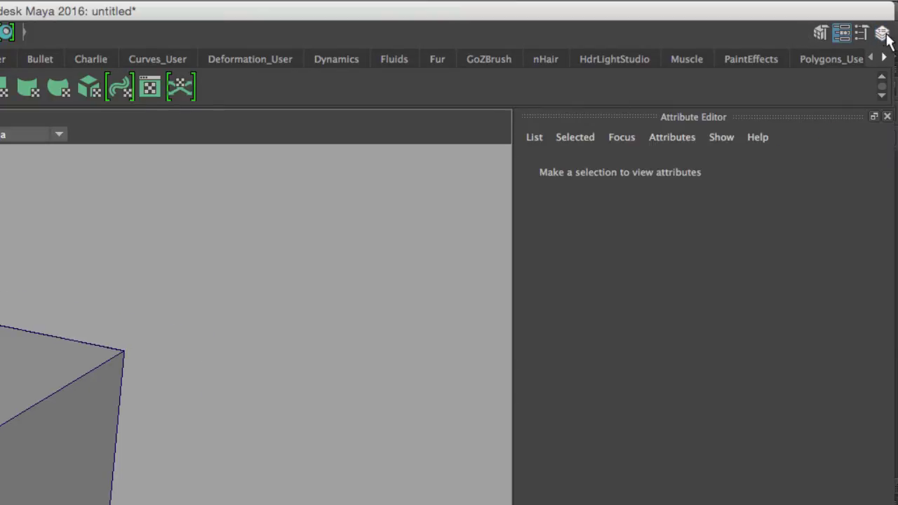
left_click(884, 35)
left_click(883, 35)
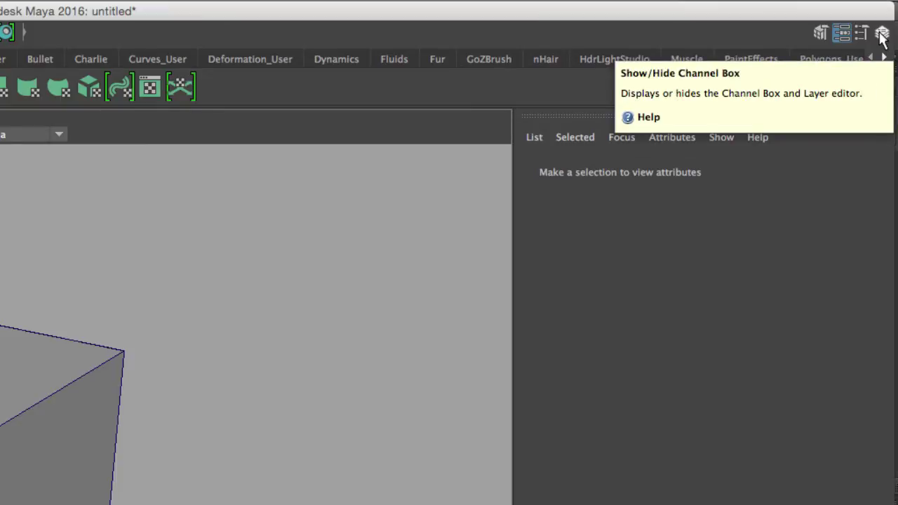
left_click(882, 35)
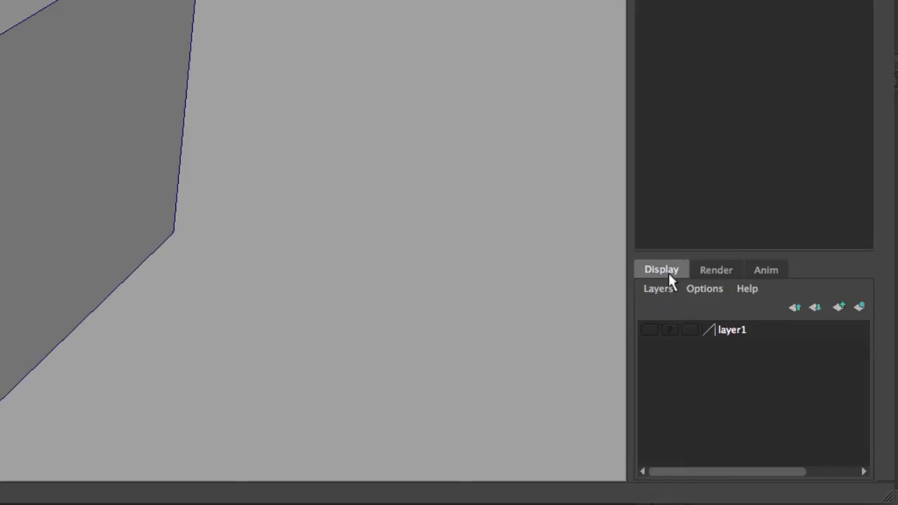
left_click(714, 270)
left_click(764, 273)
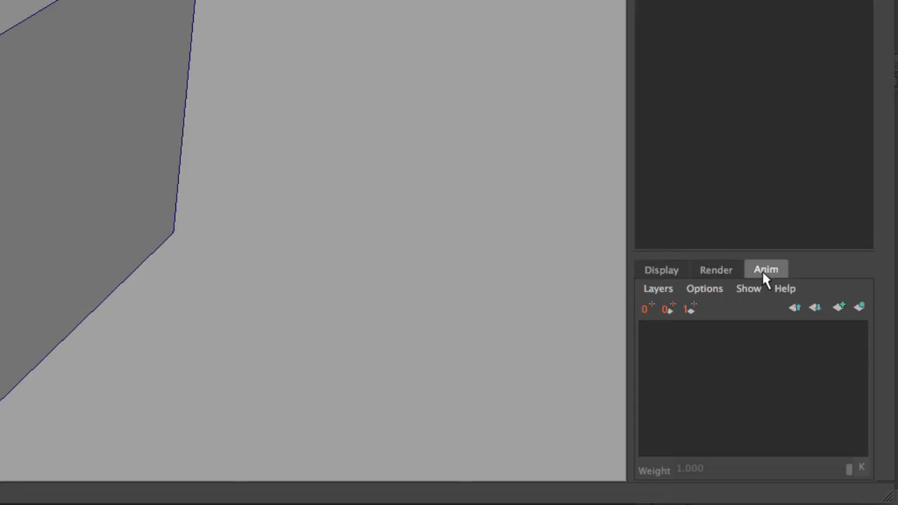
left_click(661, 271)
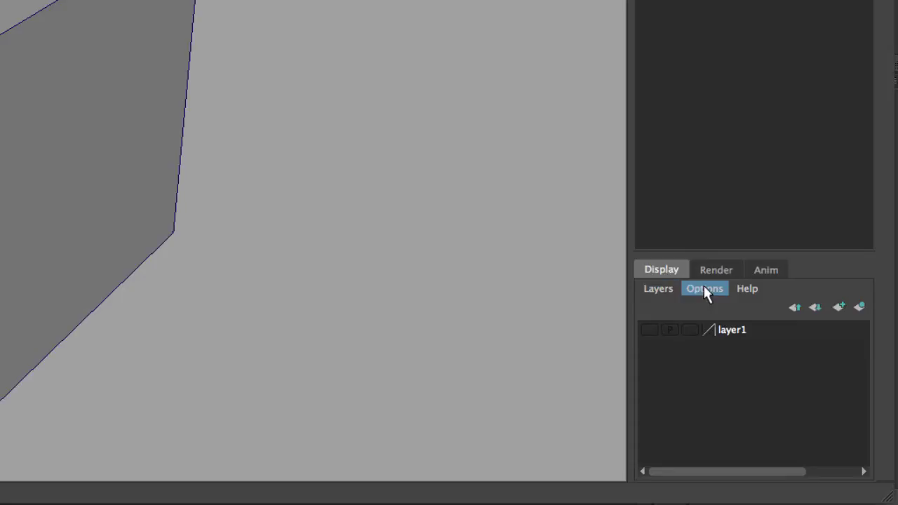
left_click(656, 289)
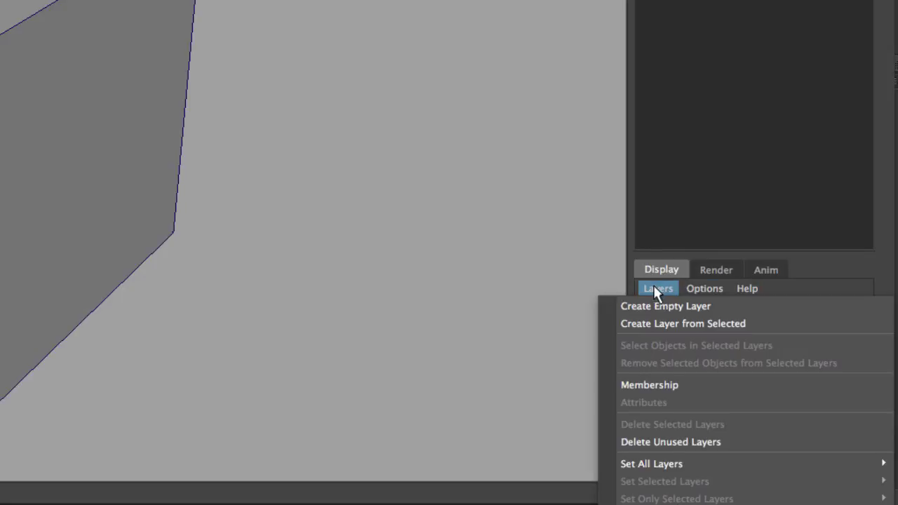
mouse_move(694, 288)
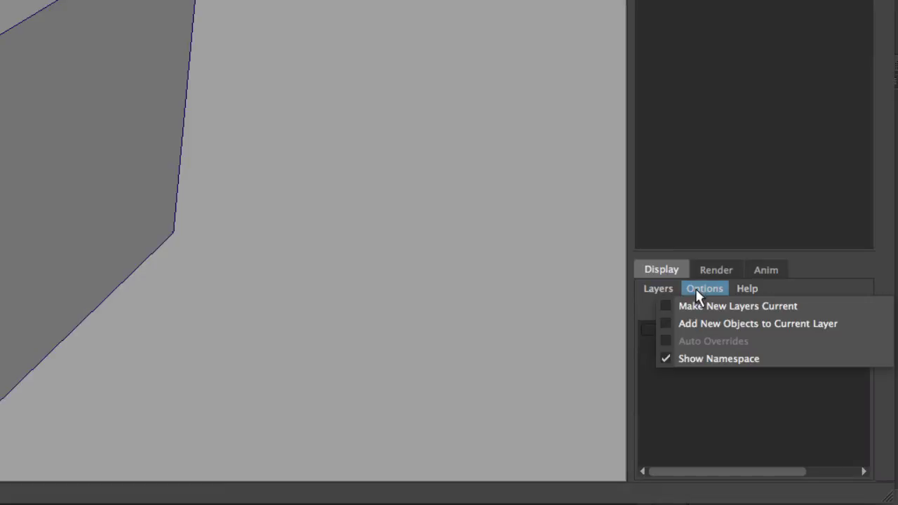
mouse_move(748, 291)
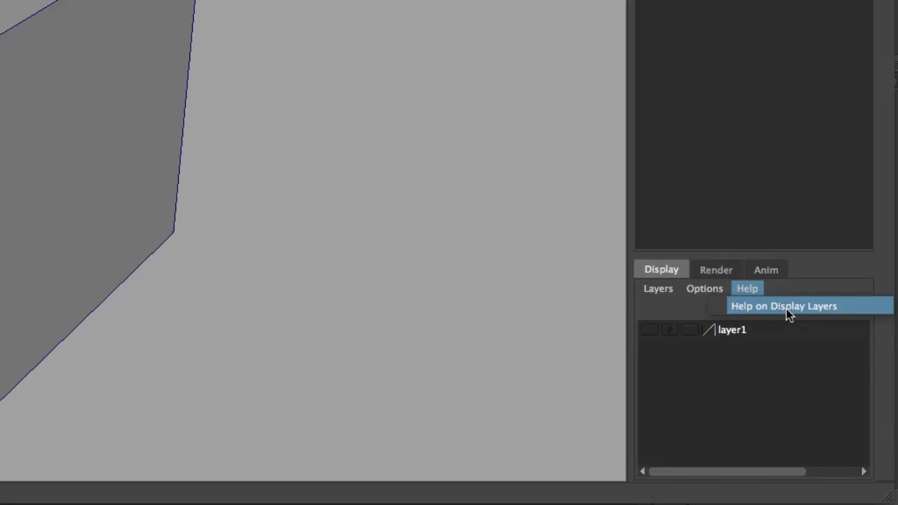
left_click(717, 373)
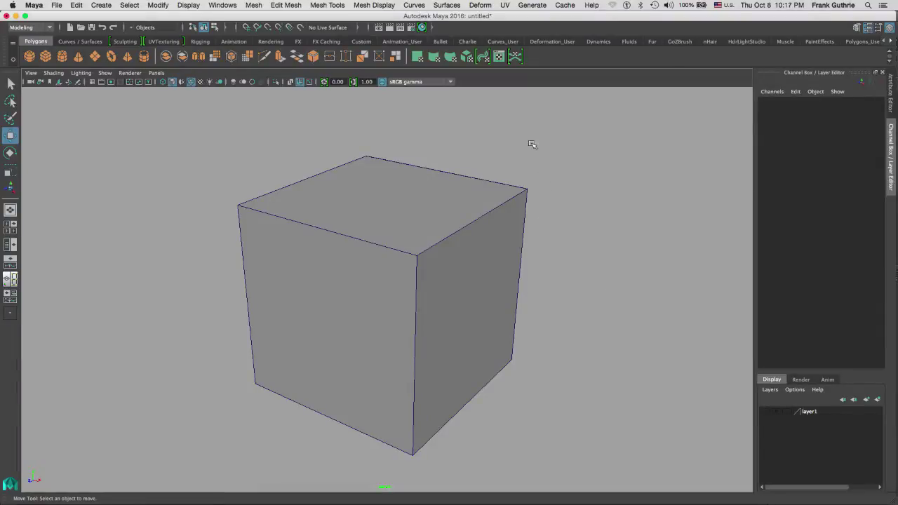
Select the cube, then add an empty layer2 and a layer3 holding the cube.
left_click_drag(534, 143, 297, 318)
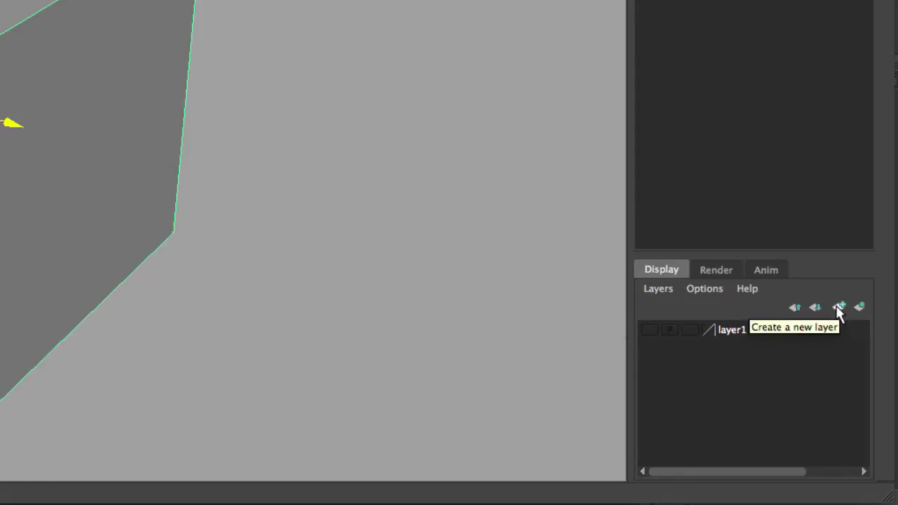
left_click(839, 307)
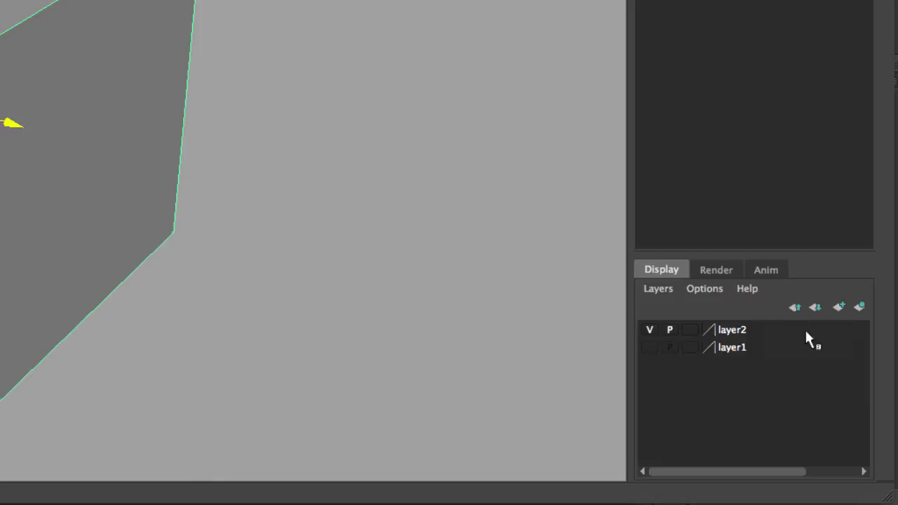
left_click(861, 309)
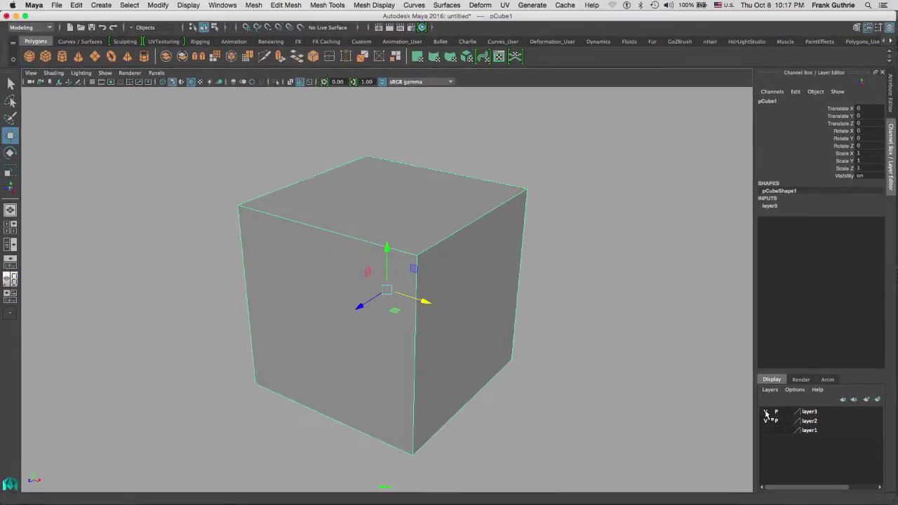
Turn on visibility for layer3, layer2 and layer1, revealing the cone and sphere beside the cube.
left_click(766, 412)
left_click(766, 412)
left_click(766, 413)
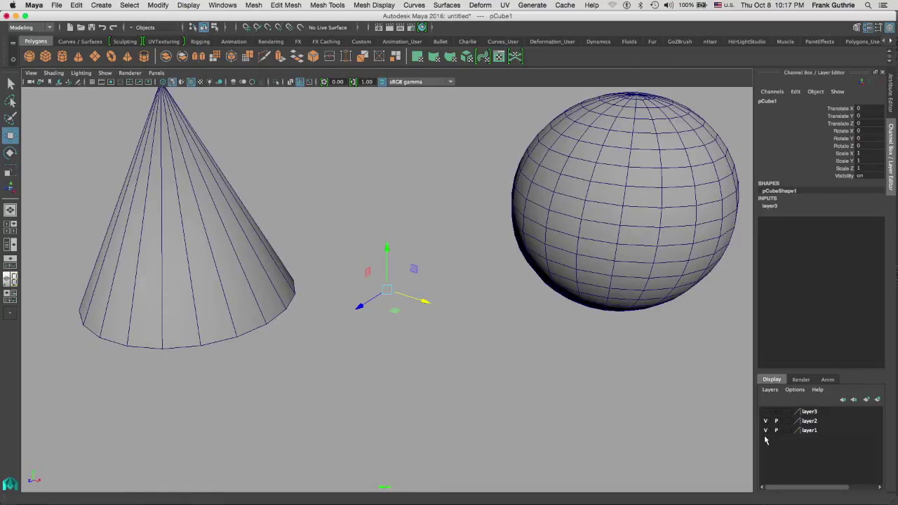
left_click_drag(766, 421, 767, 430)
left_click(766, 411)
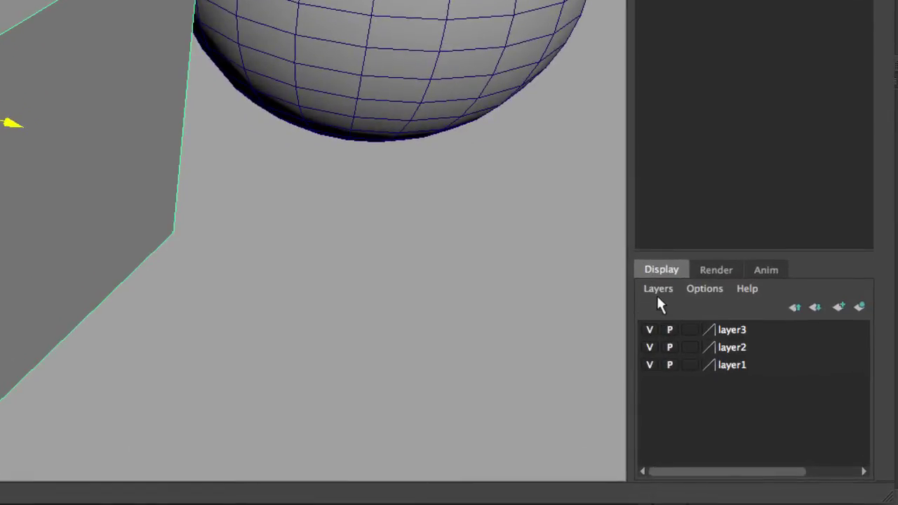
Test the visibility toggles of layer3 and layer1, then run Delete Unused Layers to remove layer2.
left_click(660, 291)
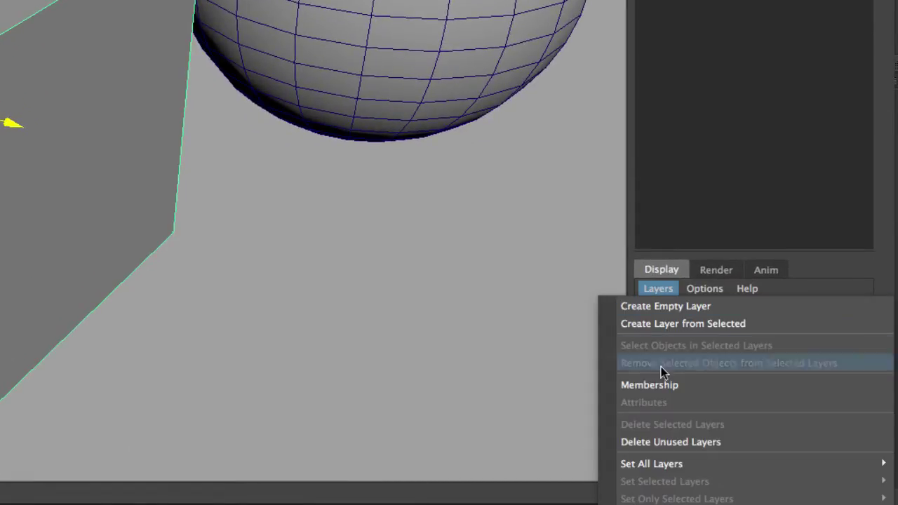
left_click(669, 442)
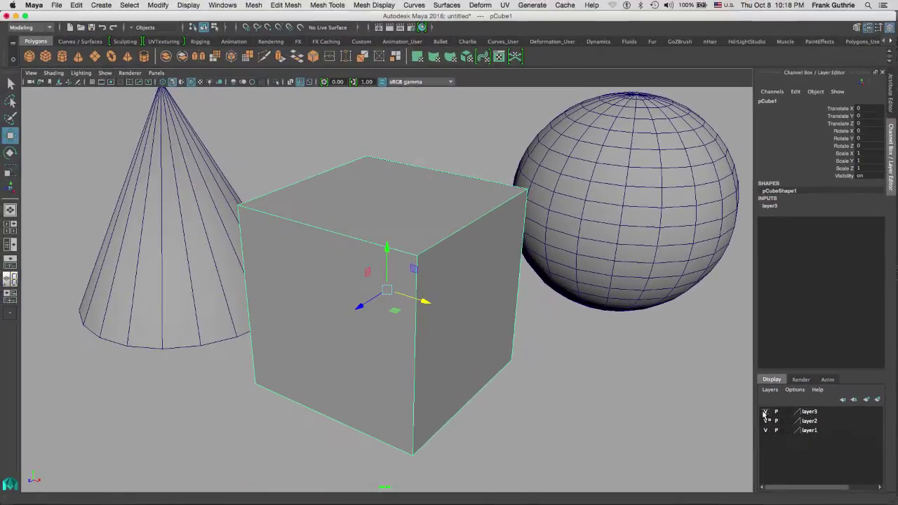
left_click(766, 412)
left_click(766, 412)
left_click(766, 430)
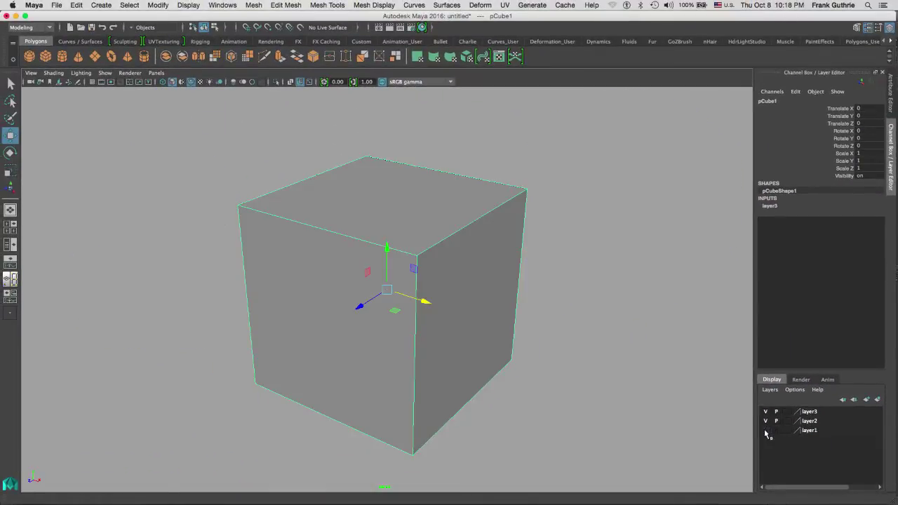
left_click(765, 430)
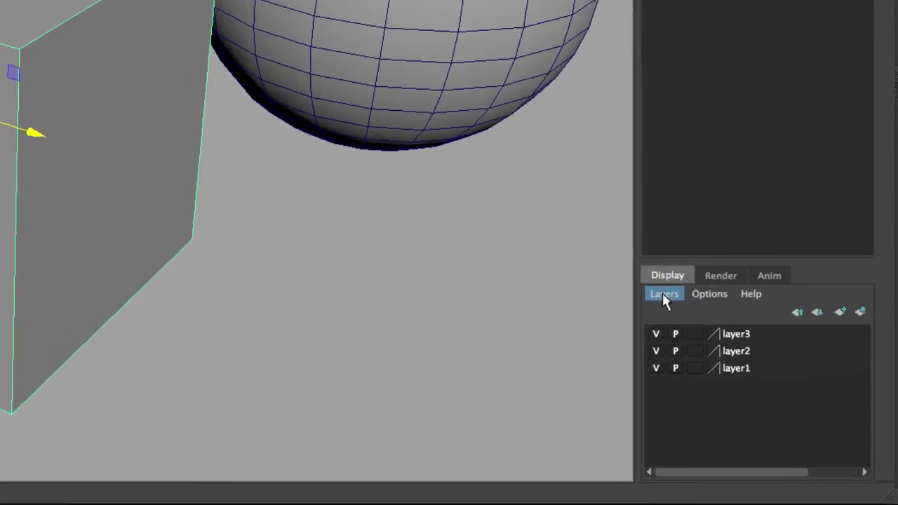
left_click(770, 390)
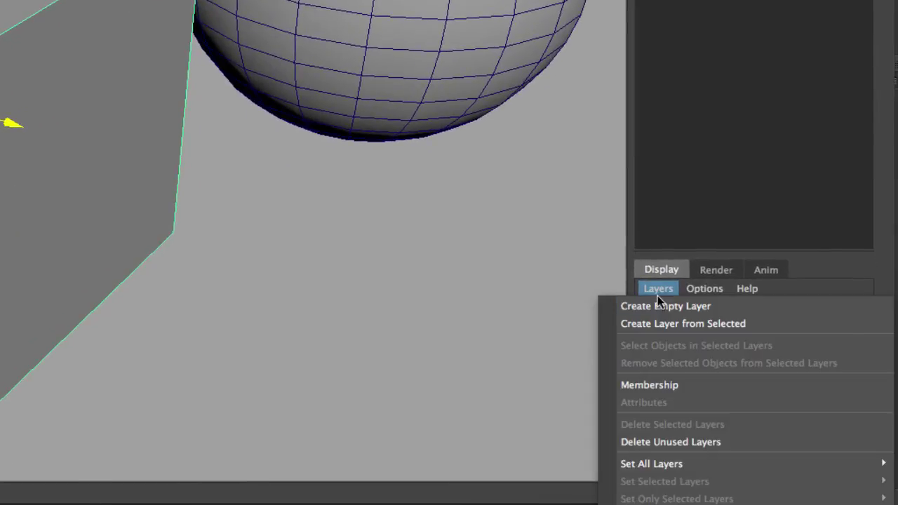
left_click(659, 441)
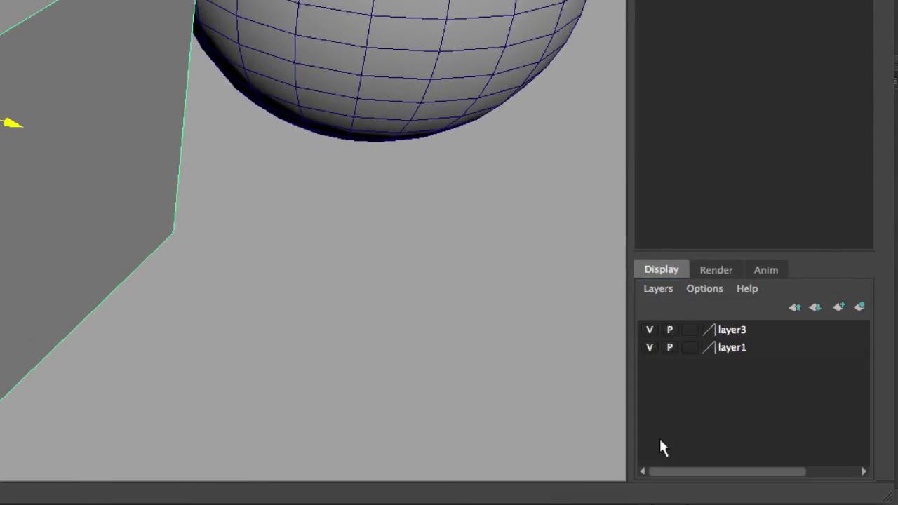
Hide layer1 so the sphere disappears, keeping layer3's cube visible after toggling it off and on.
left_click(650, 347)
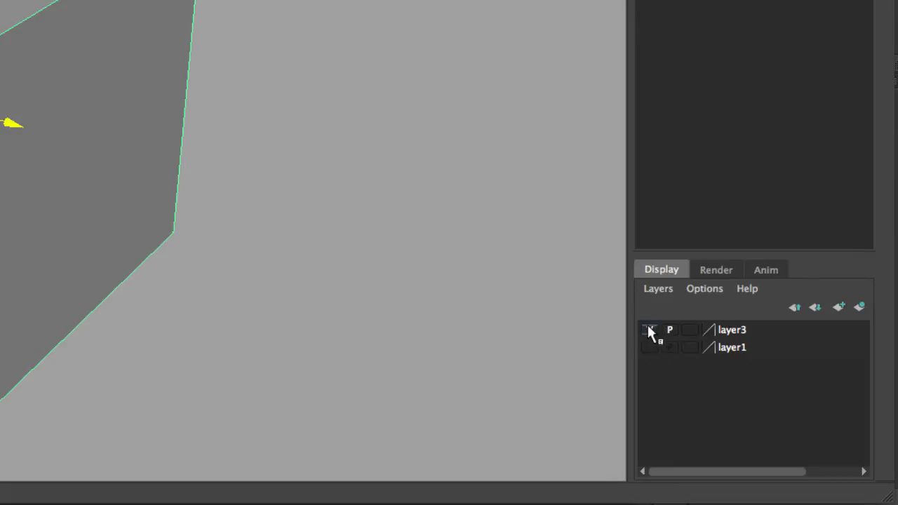
left_click(650, 330)
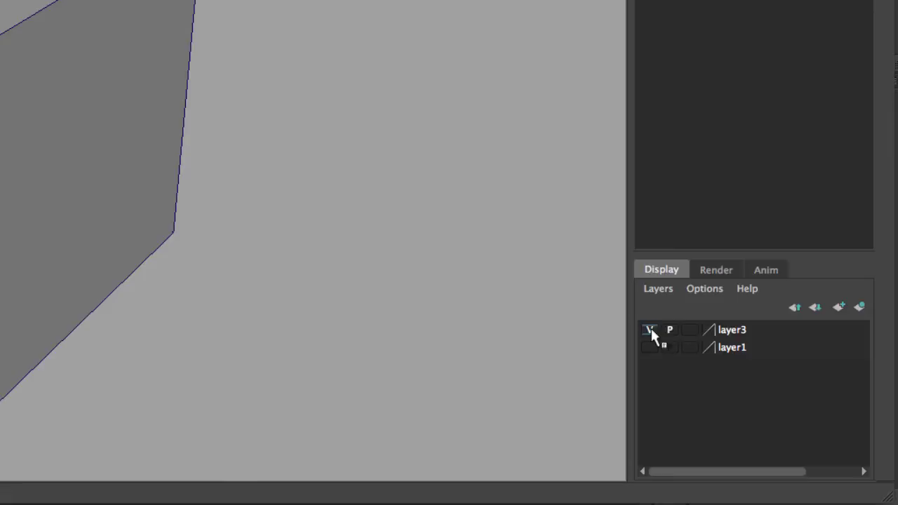
left_click(650, 329)
left_click(650, 330)
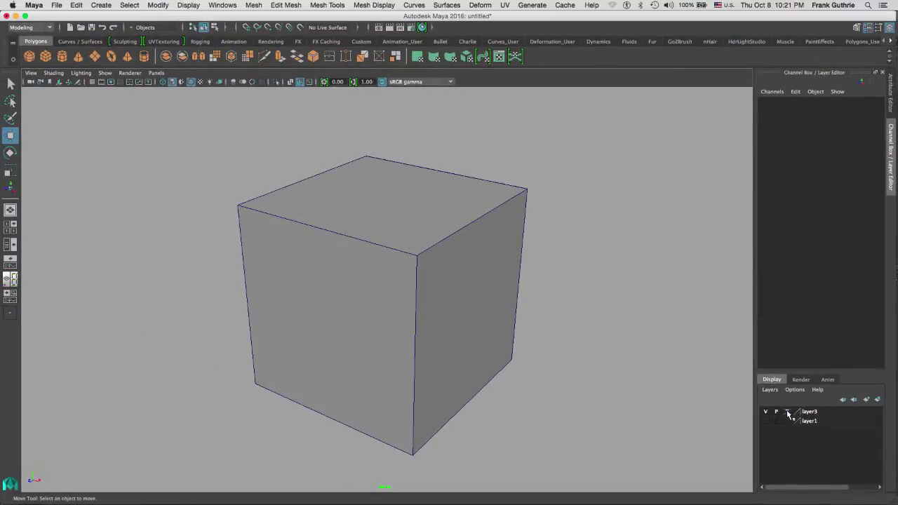
Cycle layer3 through Template and Reference back to Normal, then select pCube1 to confirm.
left_click(787, 413)
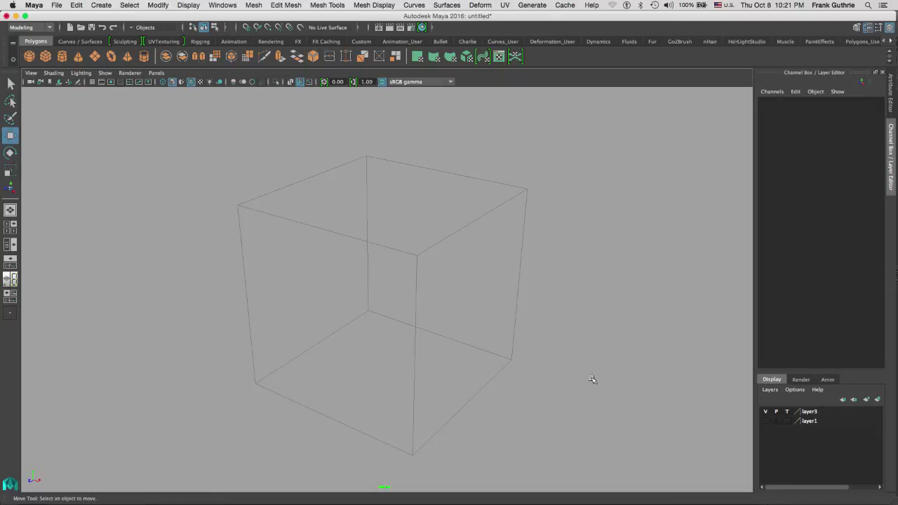
left_click(787, 412)
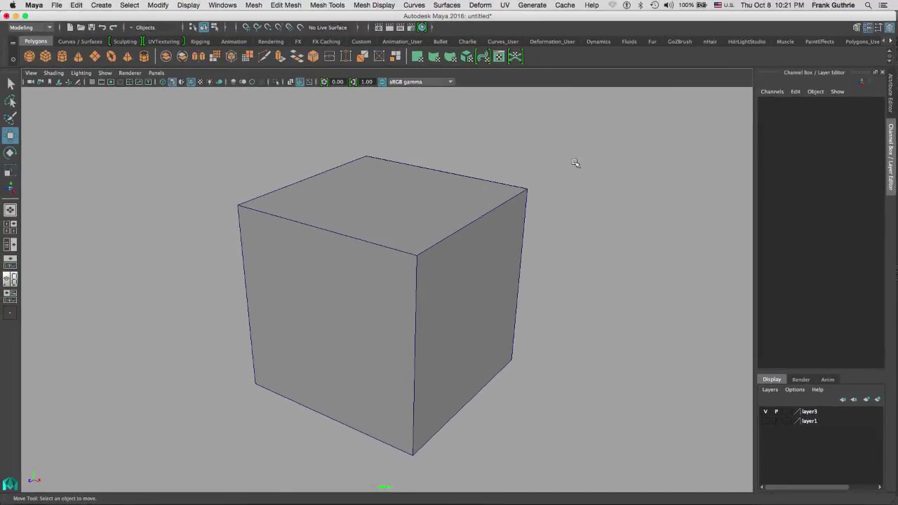
left_click_drag(575, 162, 463, 210)
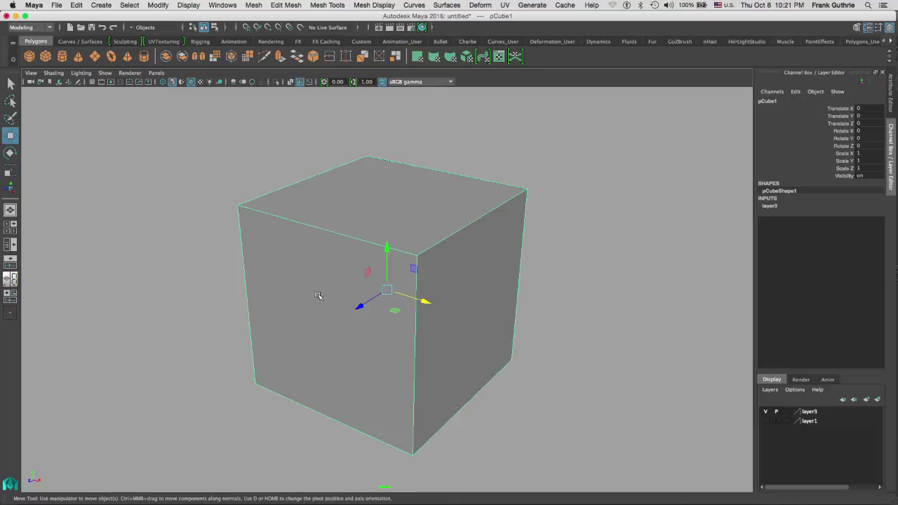
Deselect the cube and save layer3 as 'Cube' with Normal display type and a dark red colour.
left_click(538, 163)
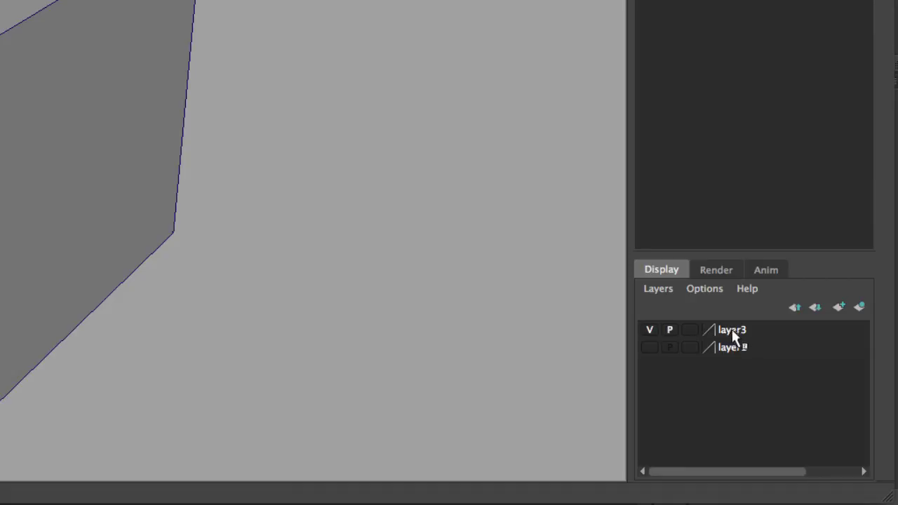
double_click(731, 330)
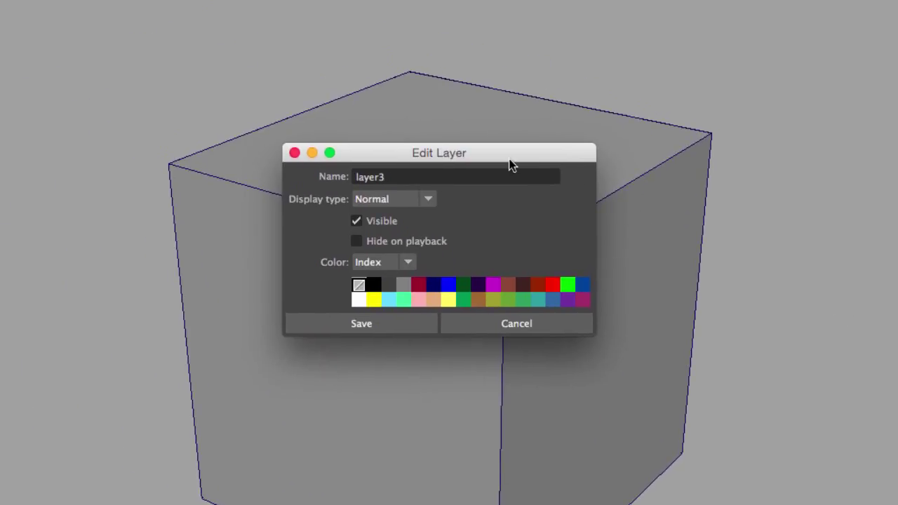
key("Tab")
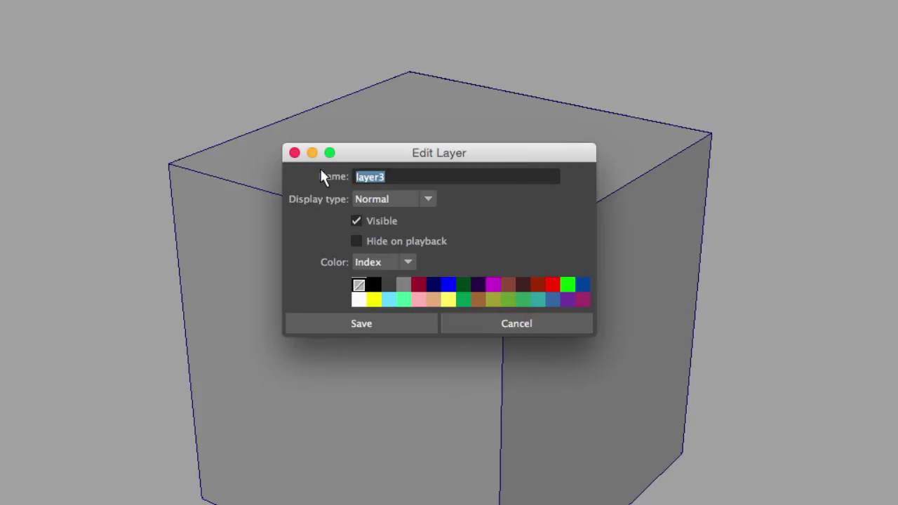
type("Cube")
left_click(405, 200)
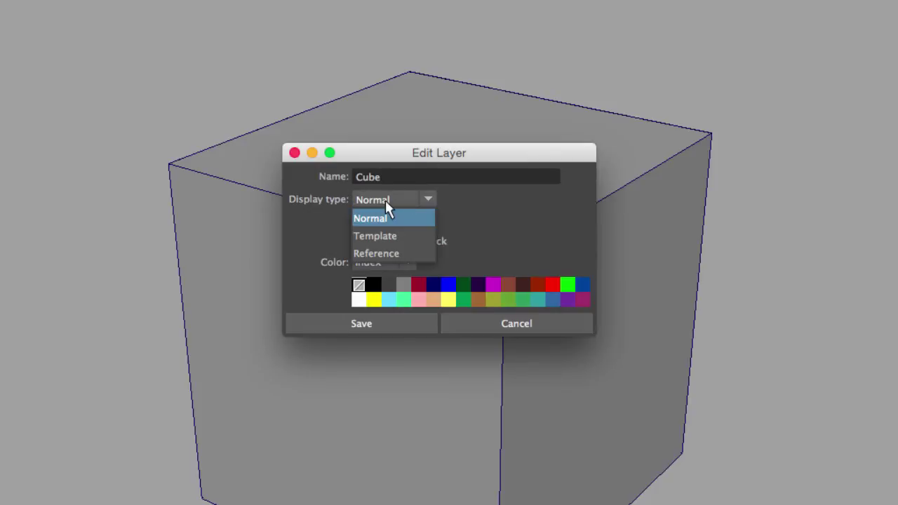
left_click(495, 221)
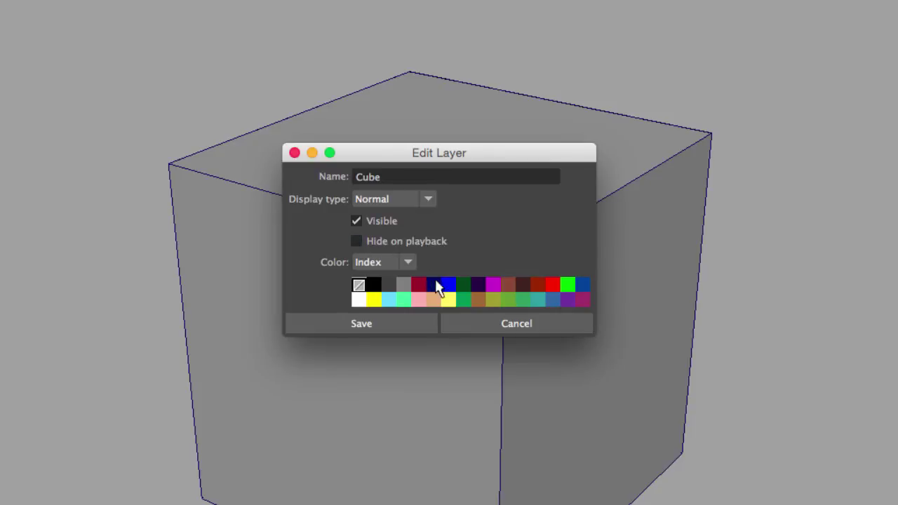
left_click(493, 285)
left_click(554, 285)
left_click(418, 286)
left_click(364, 324)
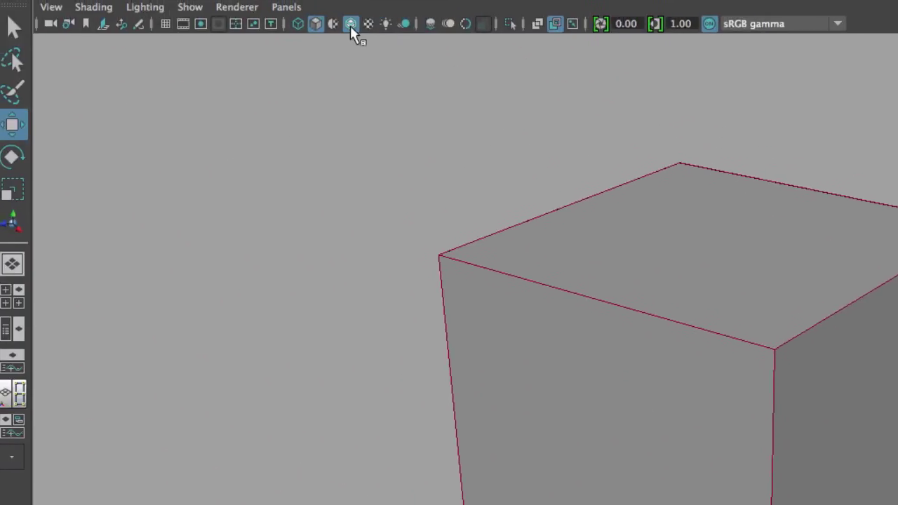
left_click_drag(391, 174, 496, 401)
left_click(412, 143)
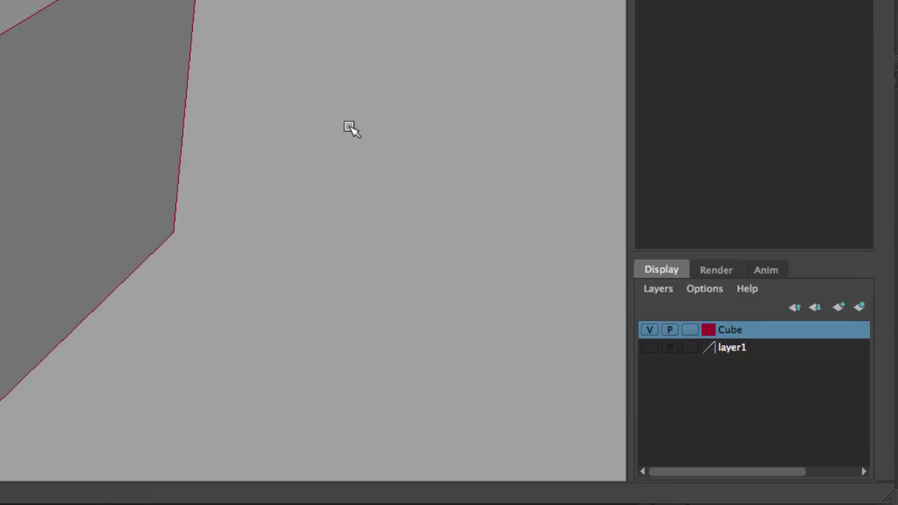
Make layer1 visible and save it as 'Sphere_Cone' with a yellow layer colour.
left_click(649, 348)
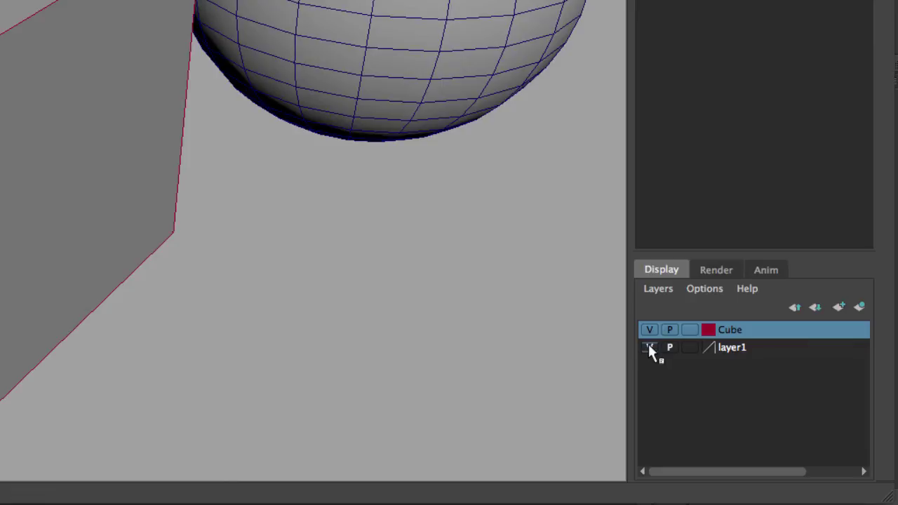
double_click(728, 347)
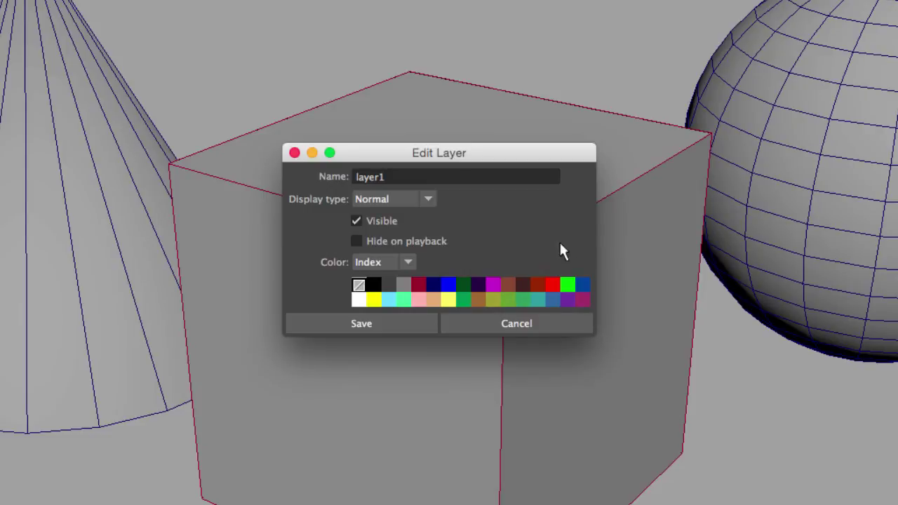
left_click_drag(391, 177, 320, 176)
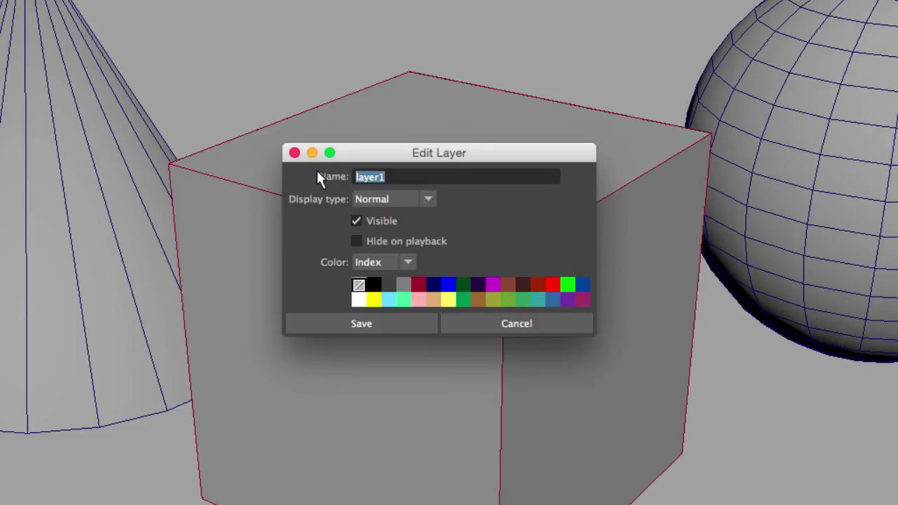
type("Sphere_Cone")
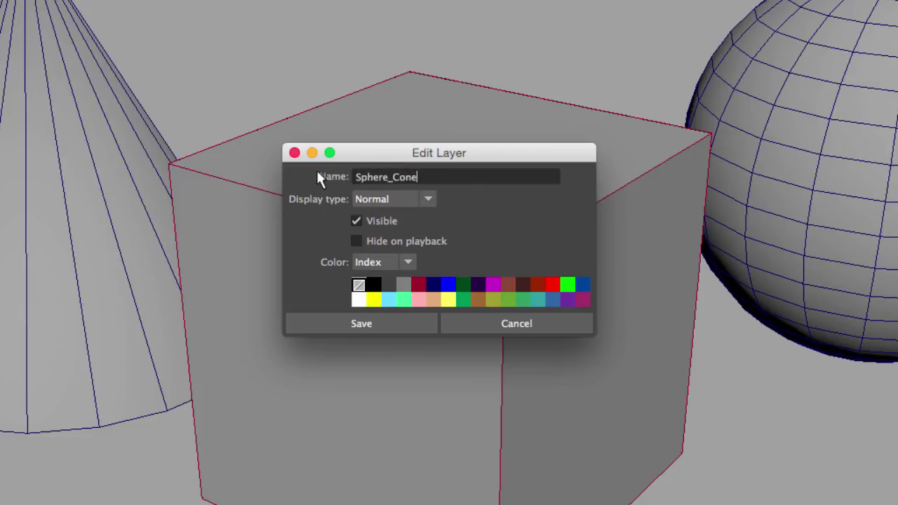
left_click(375, 300)
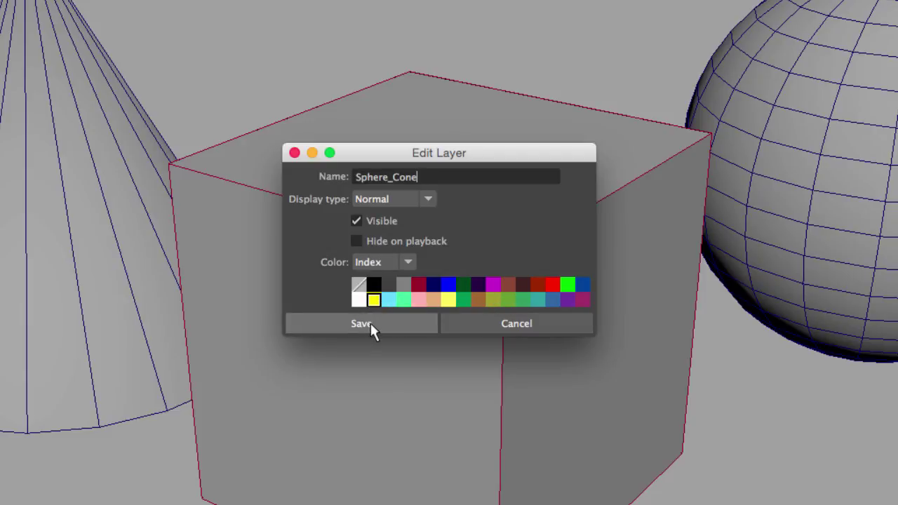
left_click(371, 323)
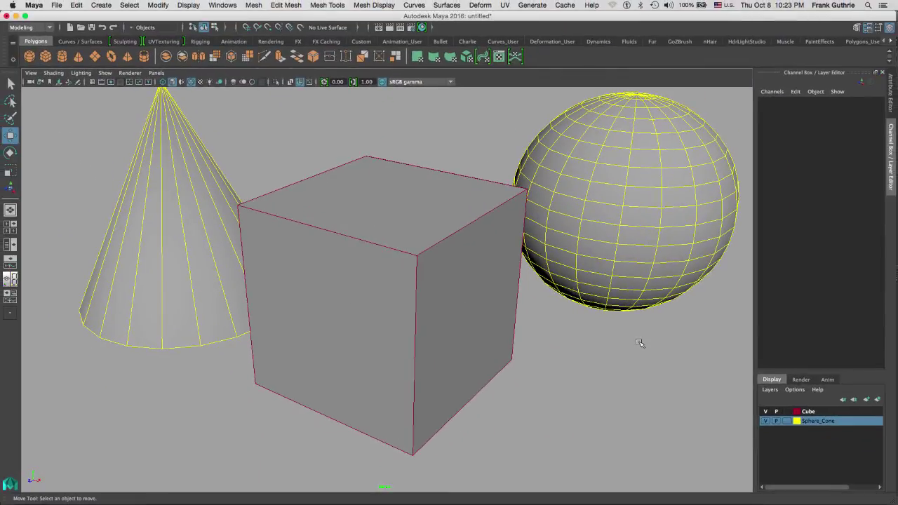